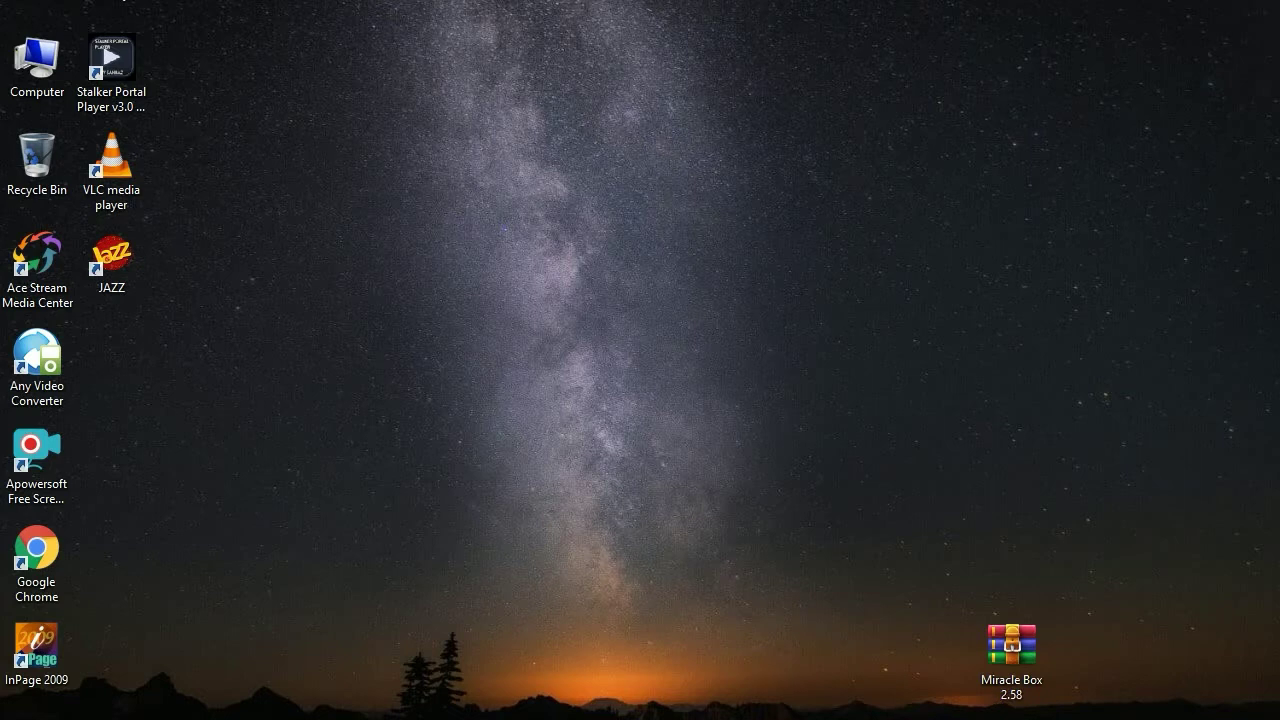
# Extract the Miracle Box 2.58 archive on the desktop and place the extracted folder beside the archive
pyautogui.rightClick(1018, 664)
pyautogui.click(1110, 420)
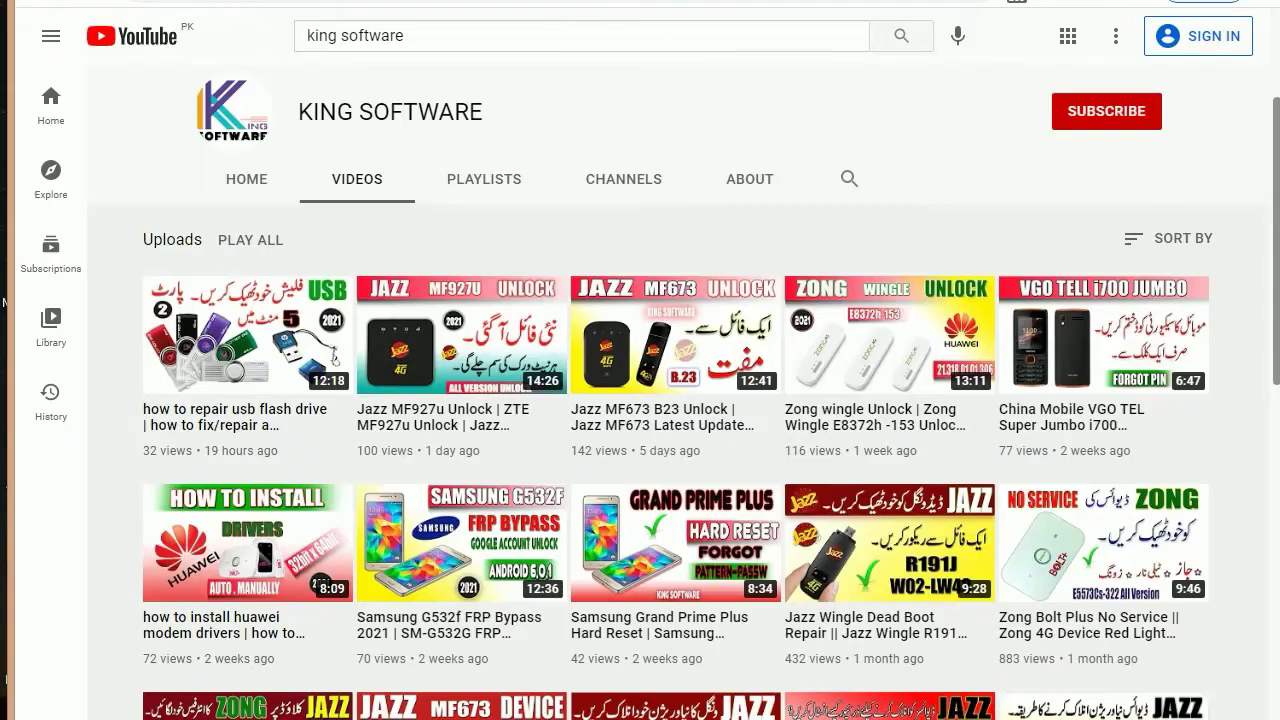
pyautogui.click(1014, 123)
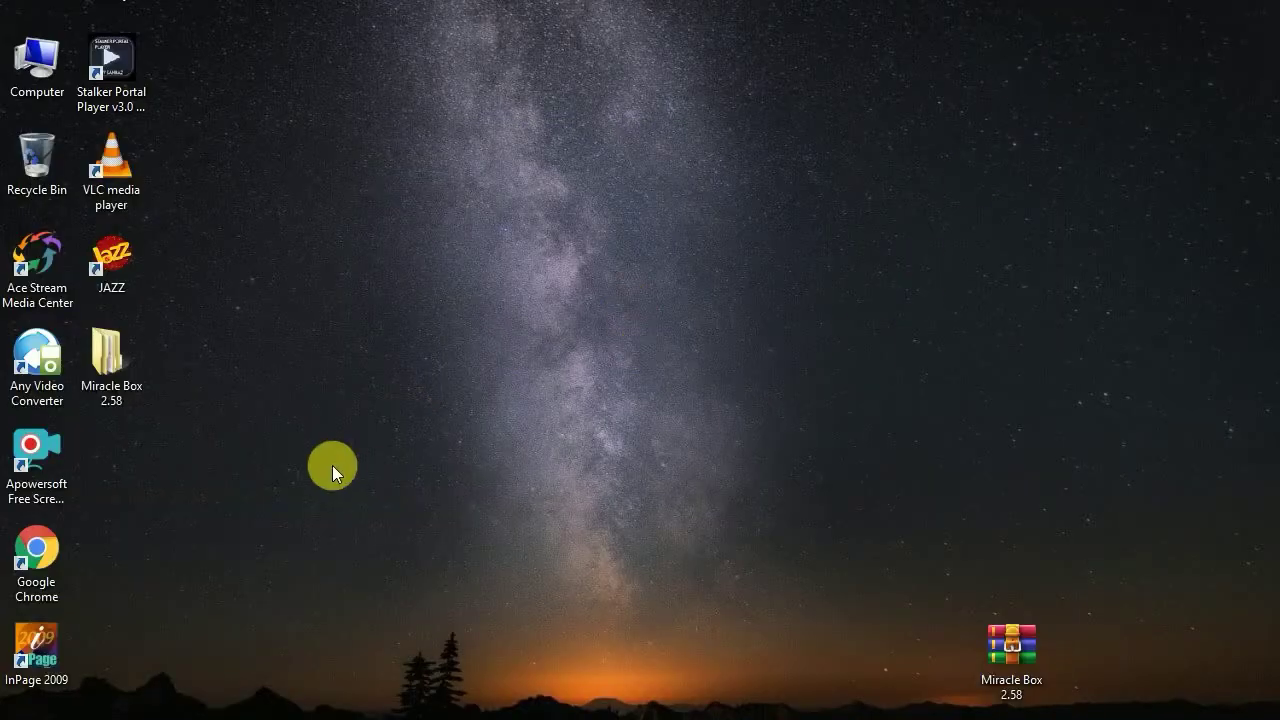
pyautogui.moveTo(105, 362); pyautogui.dragTo(904, 656)
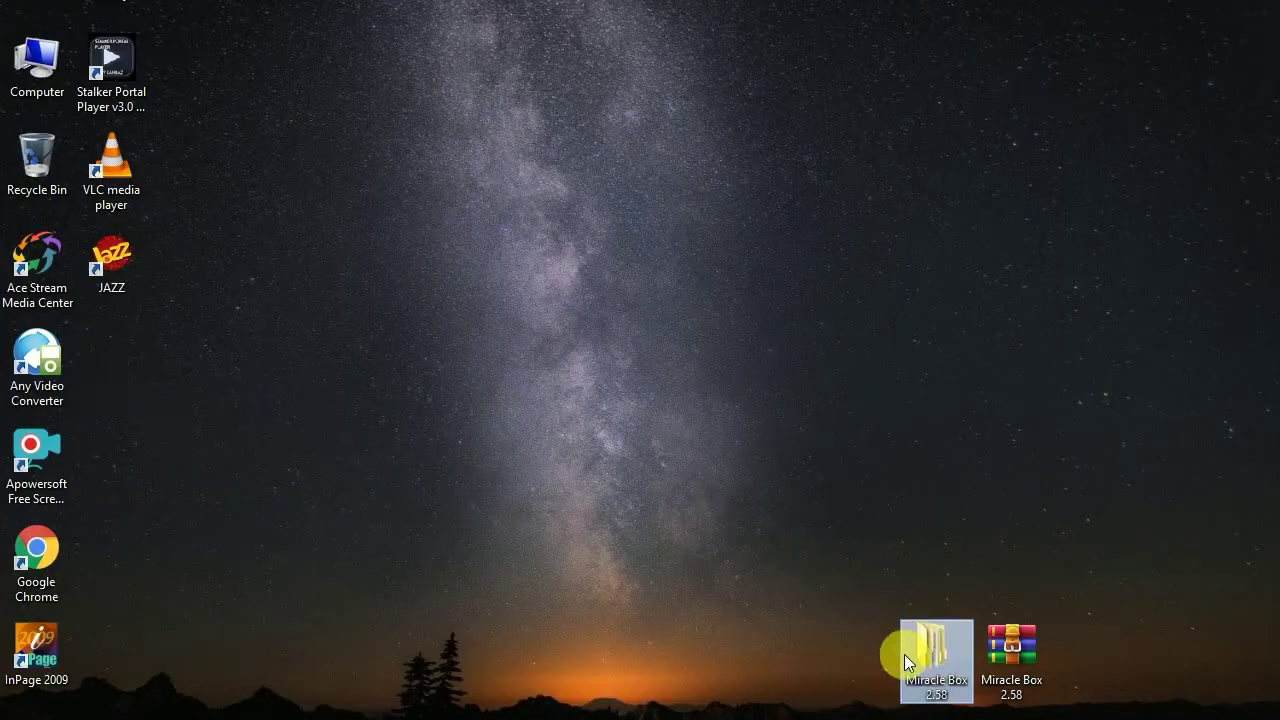
pyautogui.click(973, 637)
# Open the extracted Miracle Box 2.58 folder and go through its nested subfolders to the program files
pyautogui.click(936, 644)
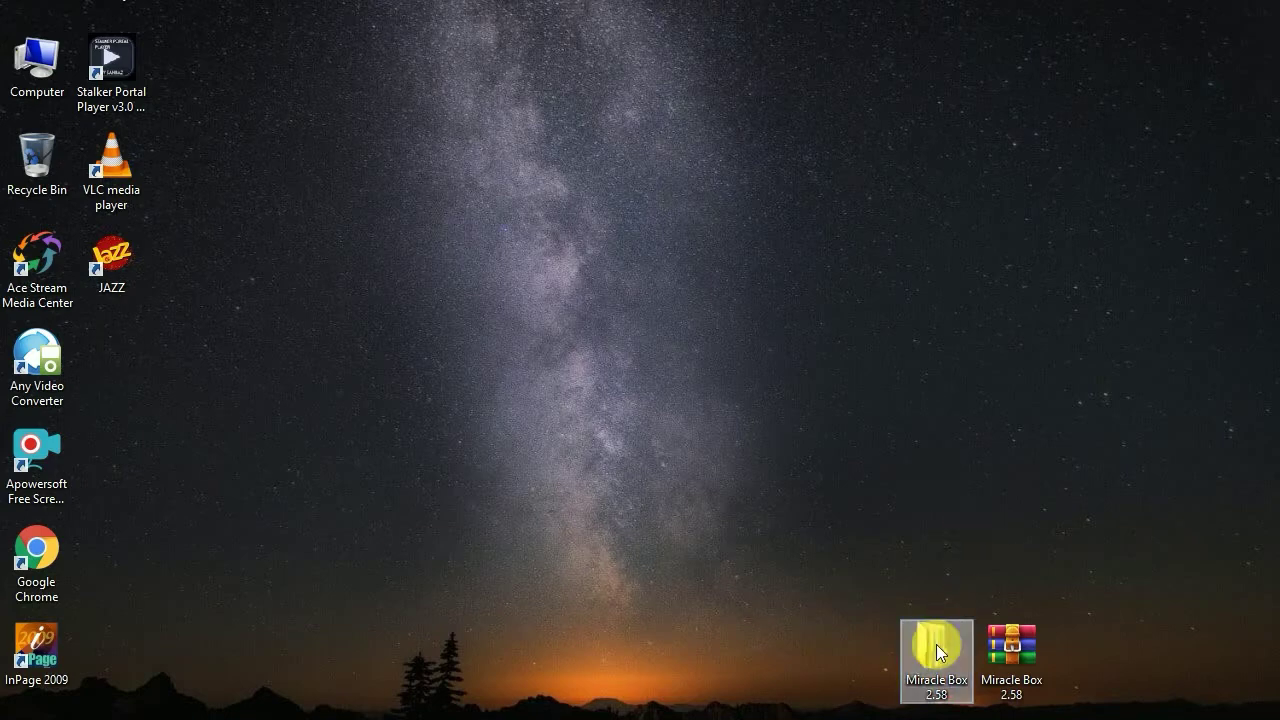
pyautogui.doubleClick(936, 648)
pyautogui.click(497, 178)
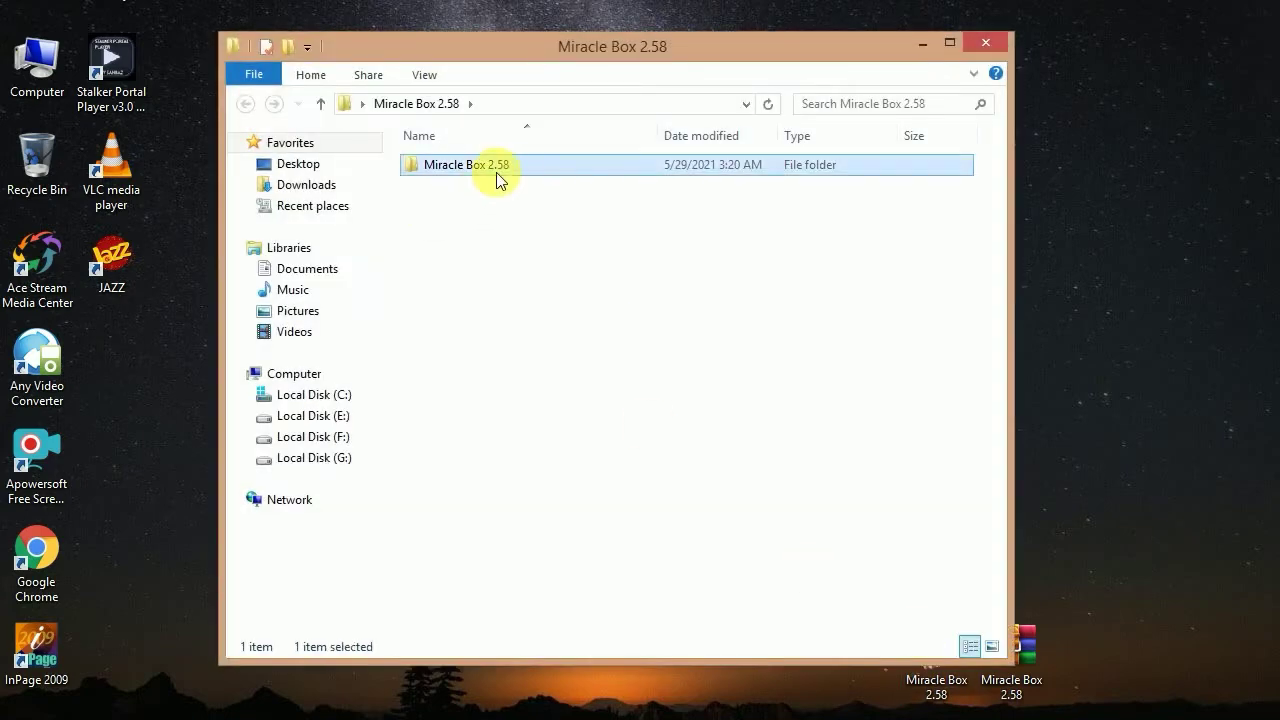
pyautogui.doubleClick(497, 176)
pyautogui.doubleClick(499, 174)
pyautogui.doubleClick(501, 174)
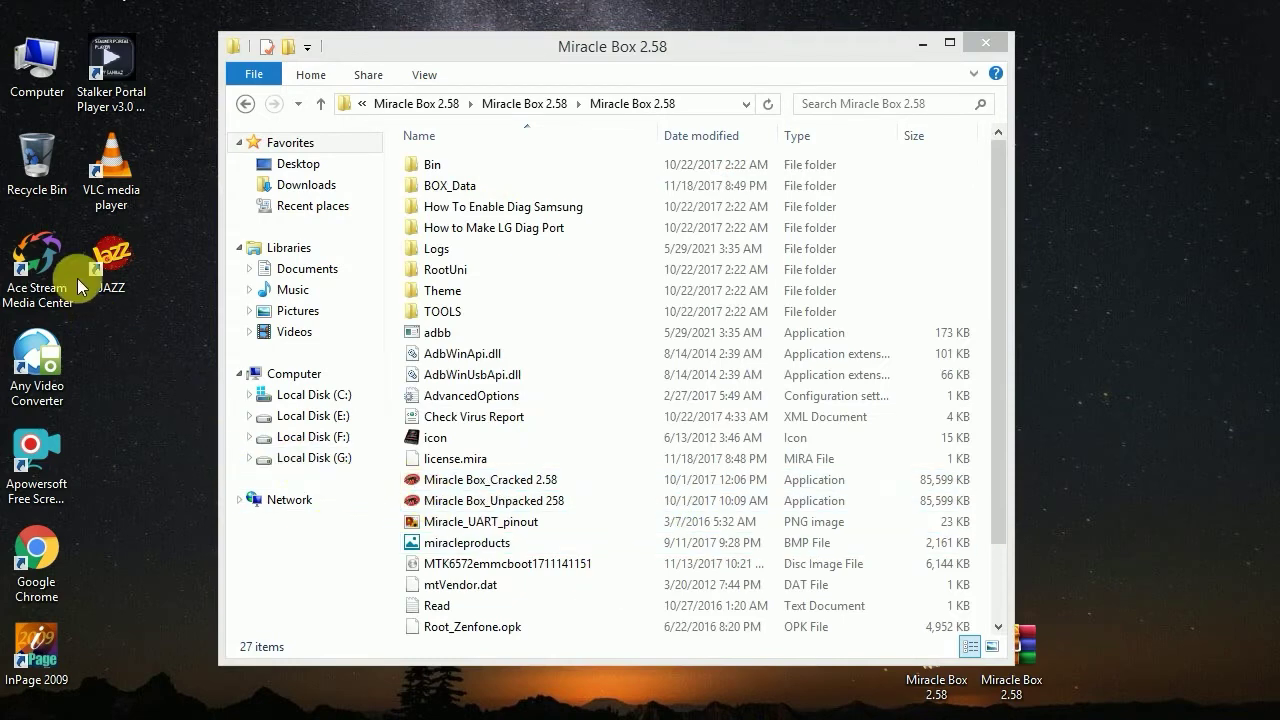
# Open Device Manager from the computer's system properties and arrange it side by side with the Miracle Box 2.58 folder window
pyautogui.click(670, 58)
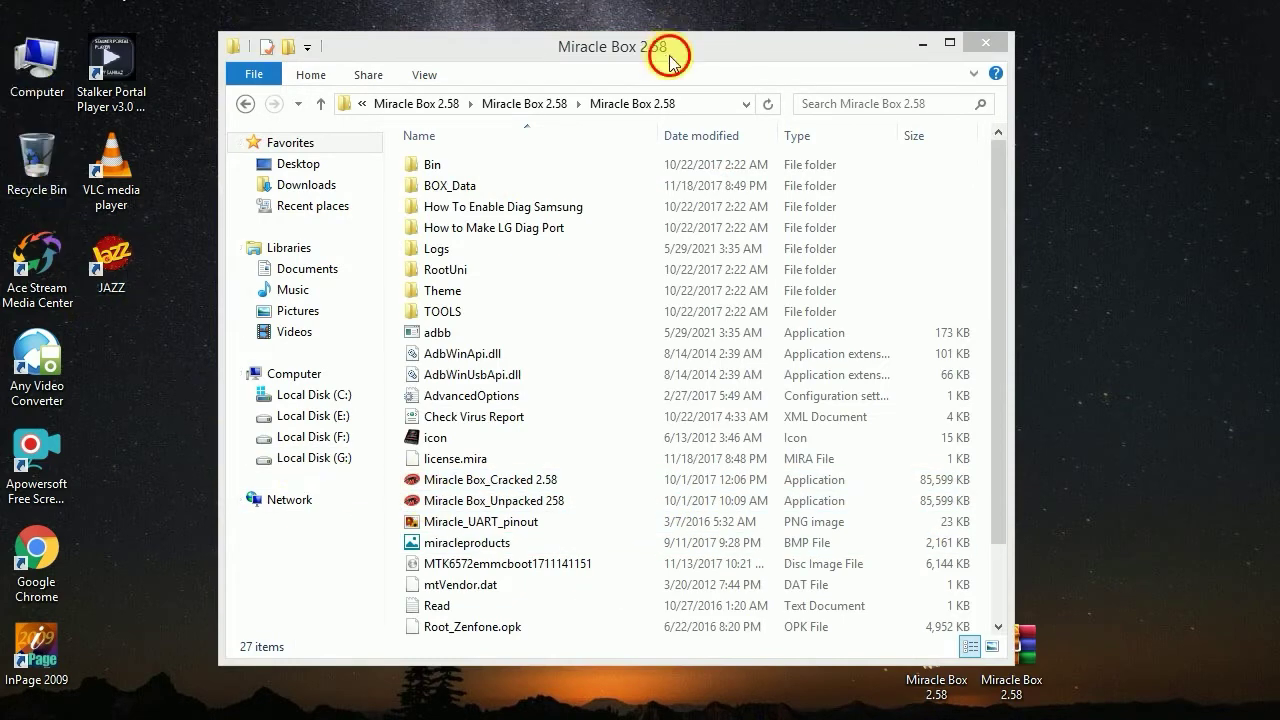
pyautogui.moveTo(670, 58); pyautogui.dragTo(884, 53)
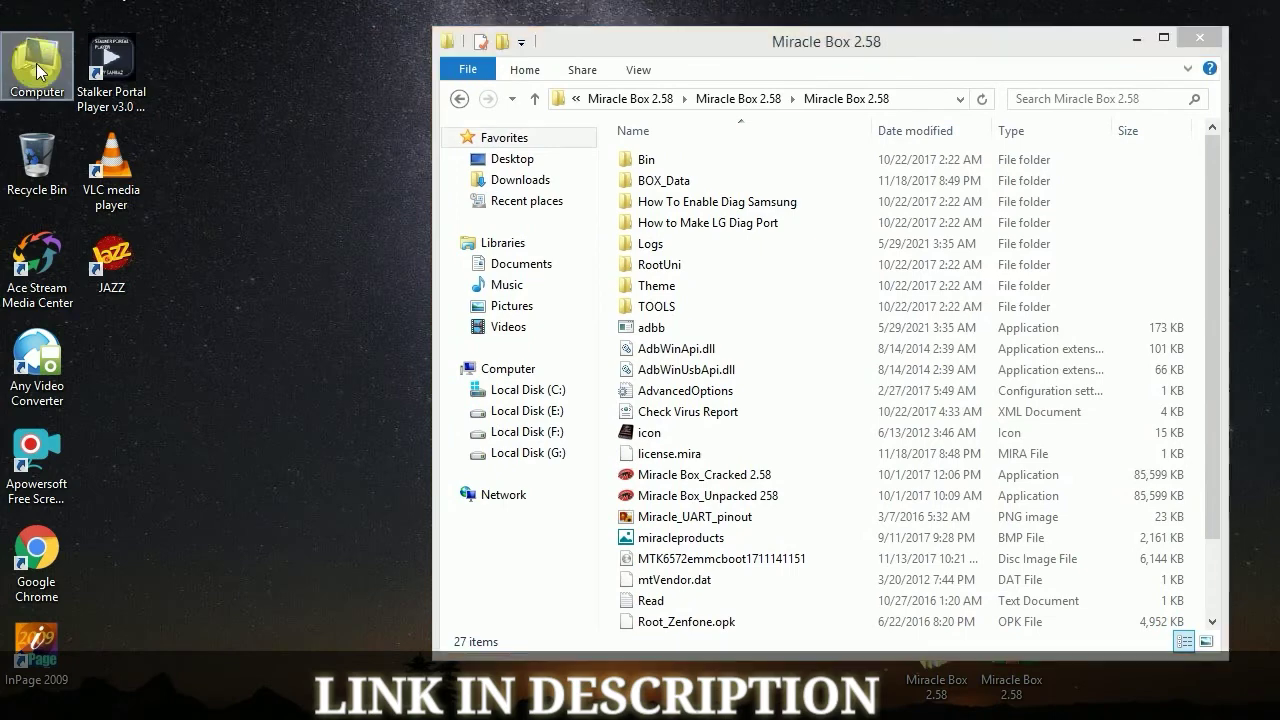
pyautogui.rightClick(36, 70)
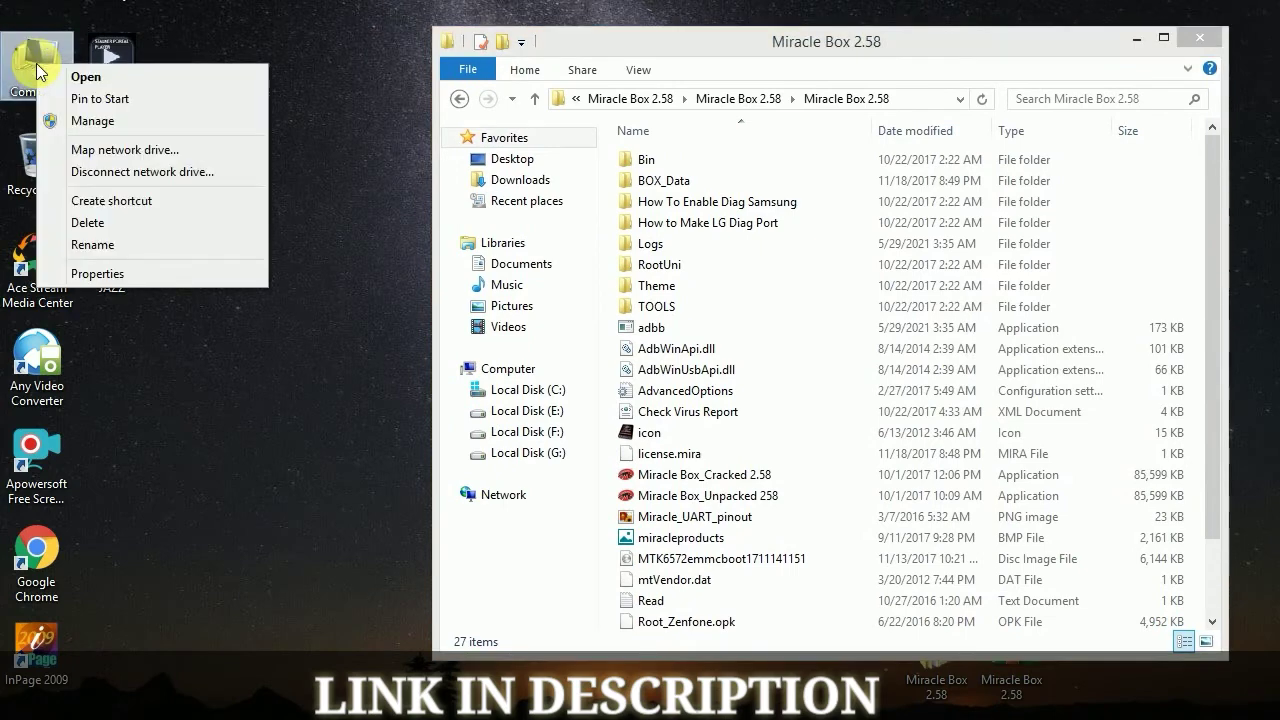
pyautogui.click(100, 280)
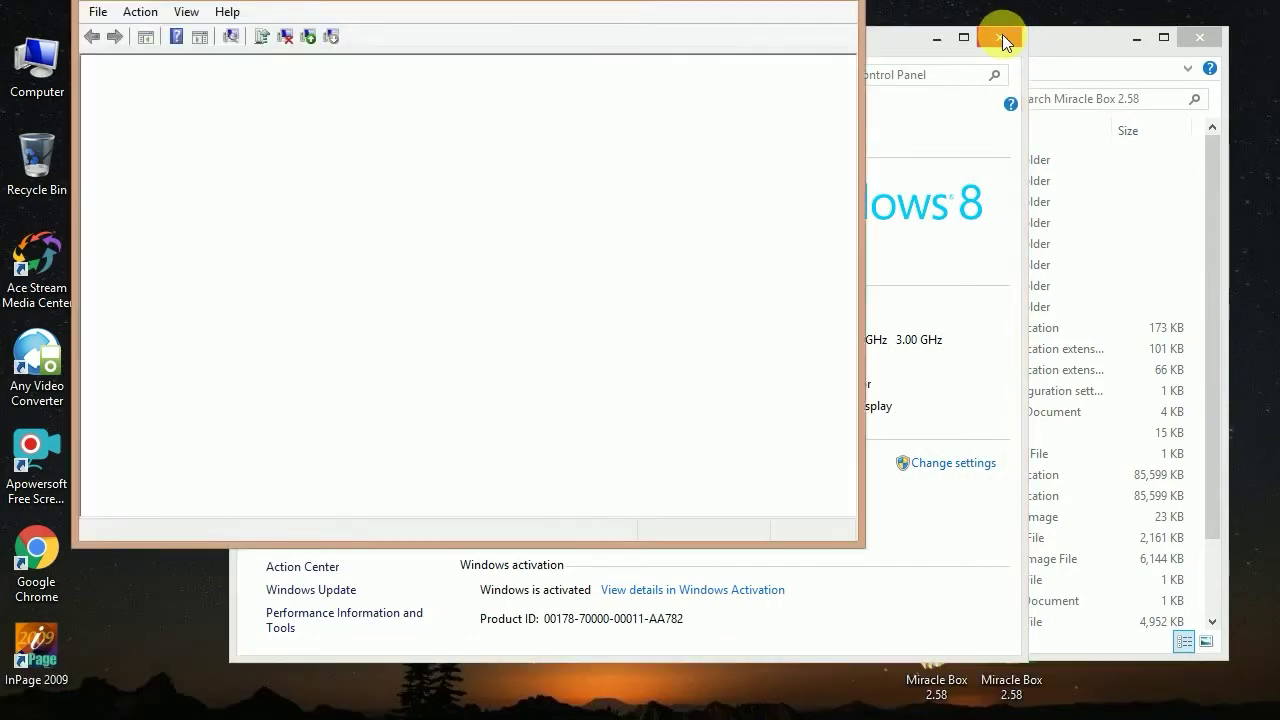
pyautogui.click(1002, 37)
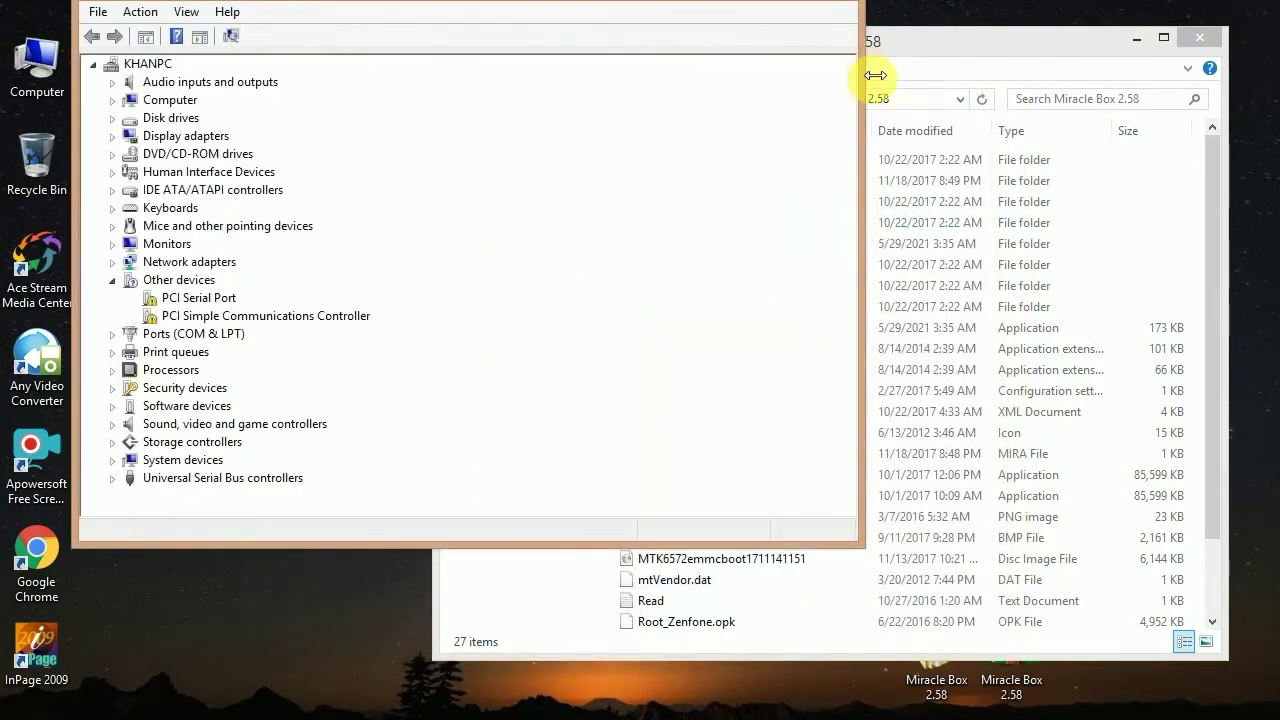
pyautogui.moveTo(875, 75); pyautogui.dragTo(297, 140)
pyautogui.moveTo(254, 6); pyautogui.dragTo(189, 71)
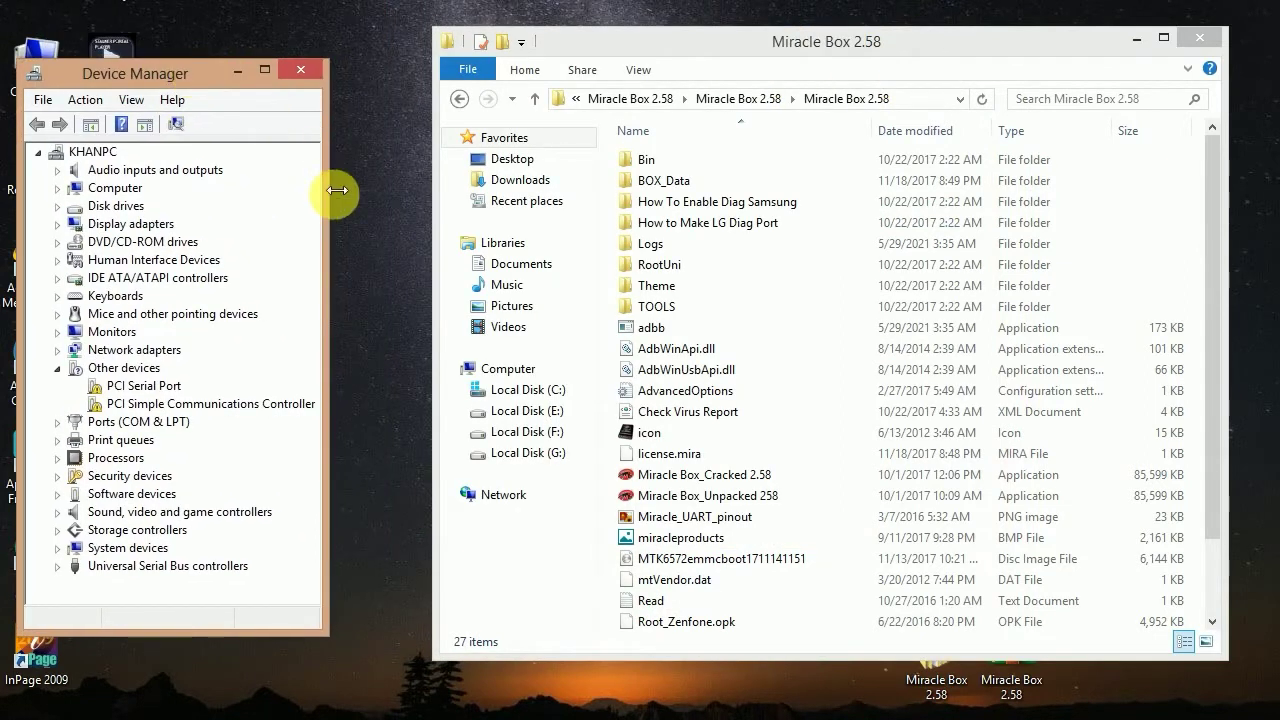
pyautogui.moveTo(337, 190); pyautogui.dragTo(349, 190)
pyautogui.moveTo(884, 44); pyautogui.dragTo(797, 59)
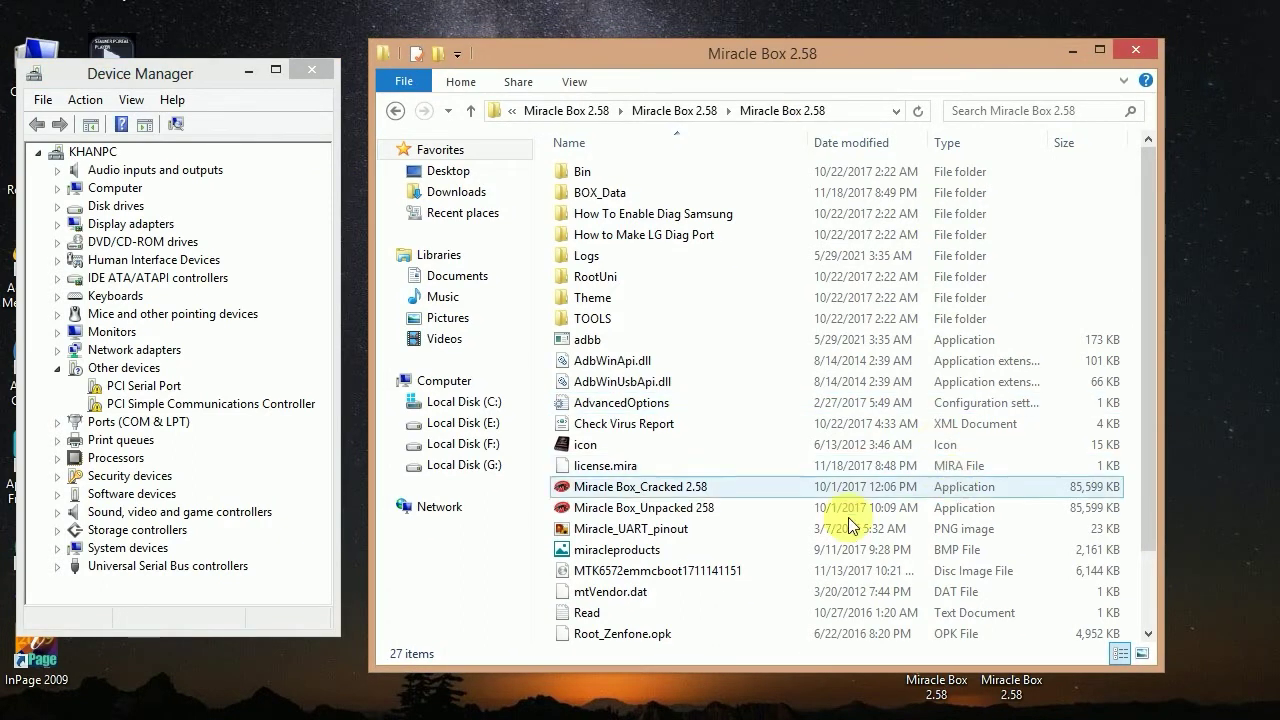
# Launch Miracle Box_Cracked 2.58 and place its window beside Device Manager
pyautogui.click(636, 497)
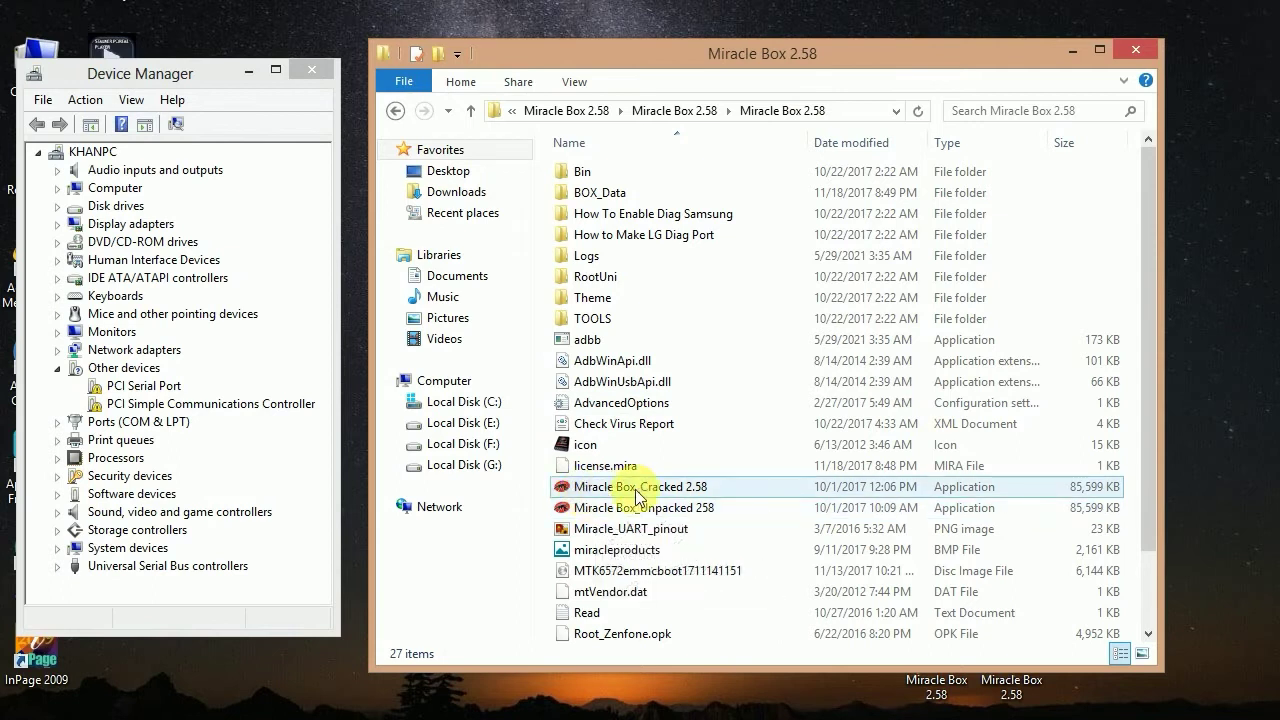
pyautogui.click(549, 497)
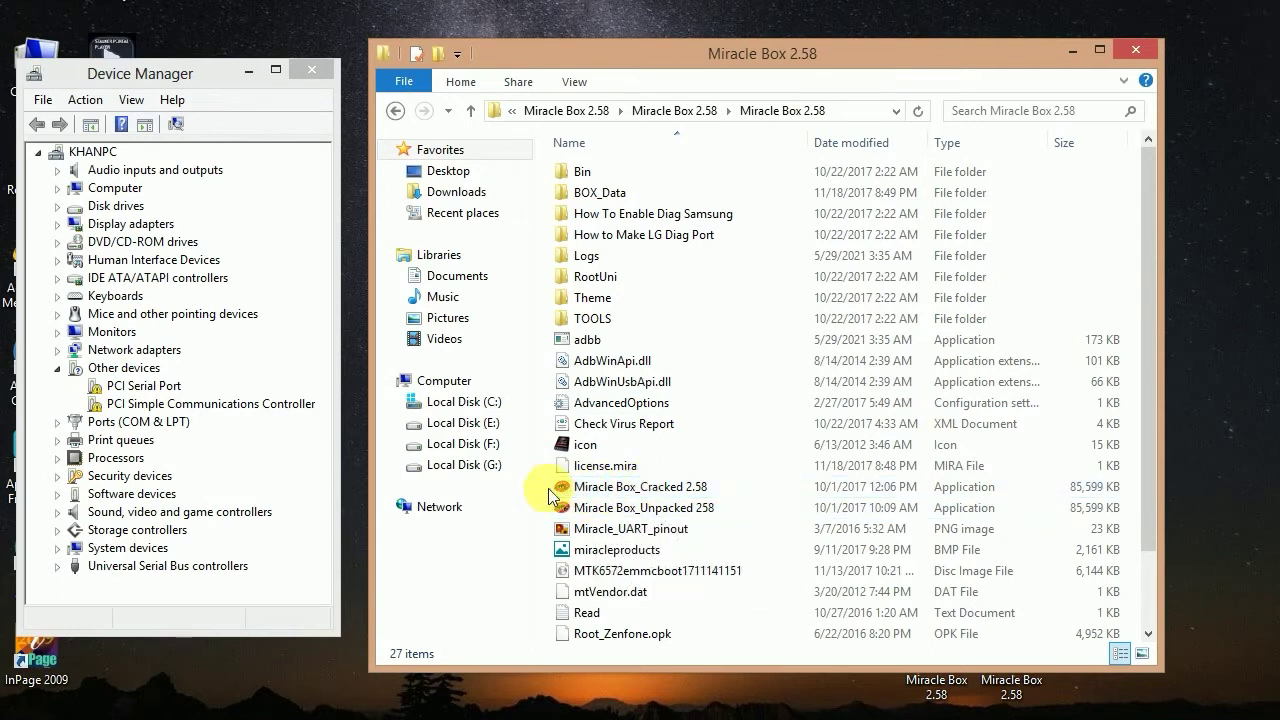
pyautogui.doubleClick(645, 490)
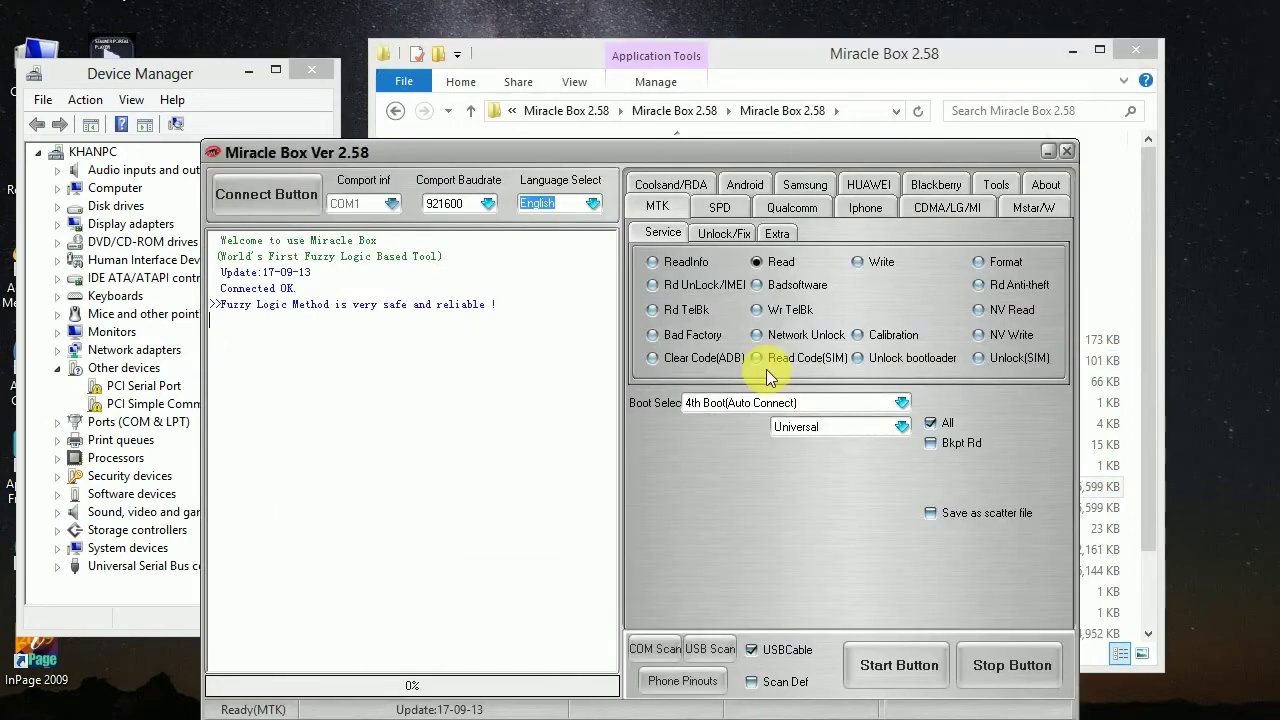
pyautogui.moveTo(662, 159); pyautogui.dragTo(818, 48)
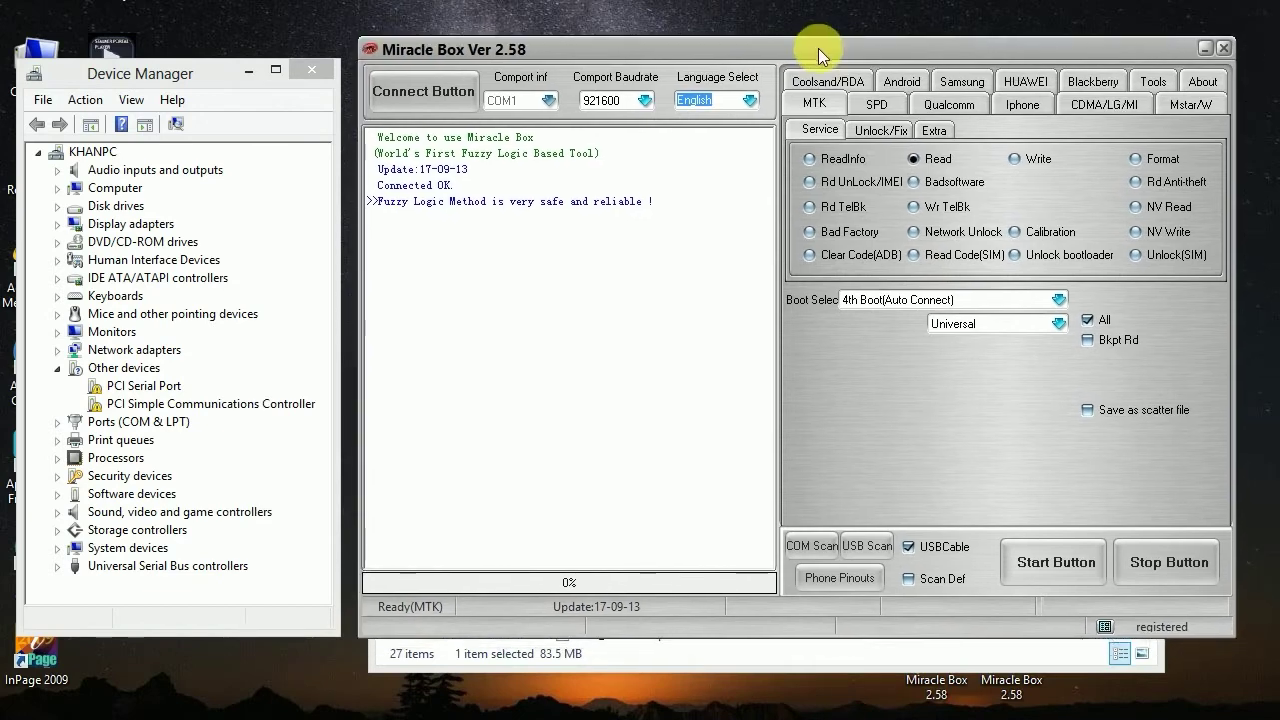
# Start the MTK Rd UnLock/IMEI operation with 12th Boot(Nokia RM-1110/1/1133/4)(USB) and expand Ports (COM & LPT) in Device Manager
pyautogui.click(810, 182)
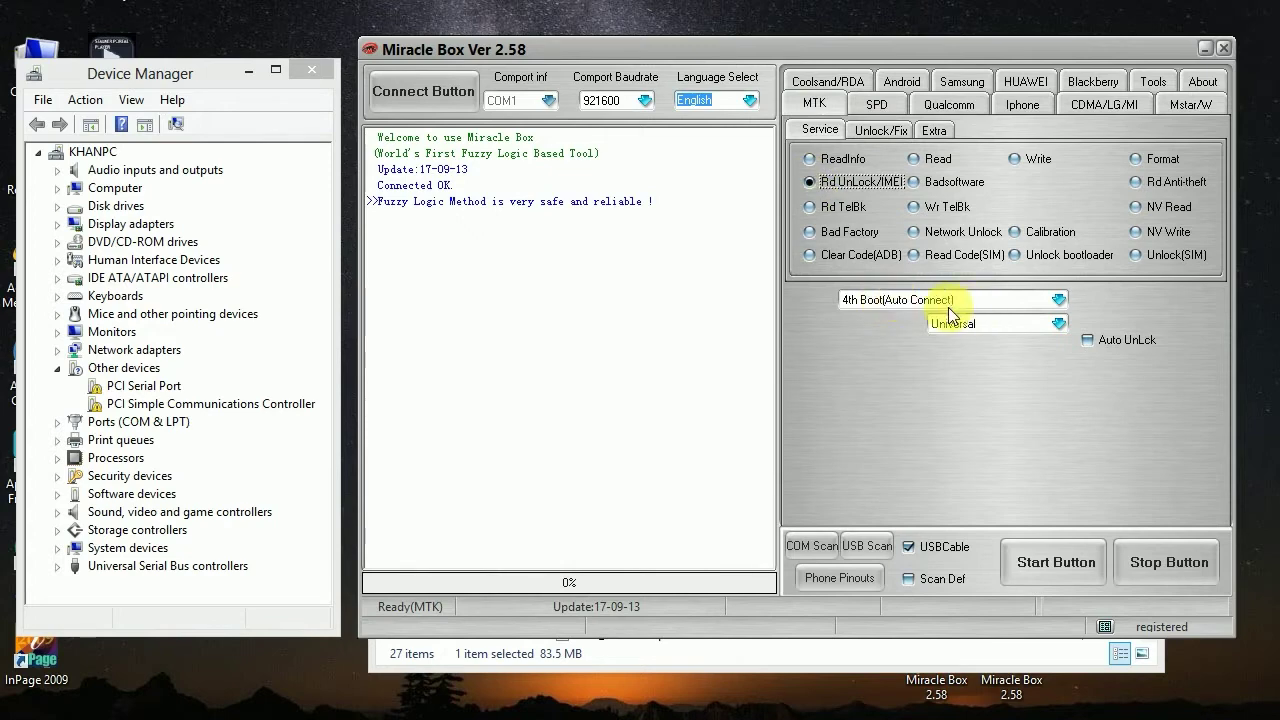
pyautogui.click(1012, 299)
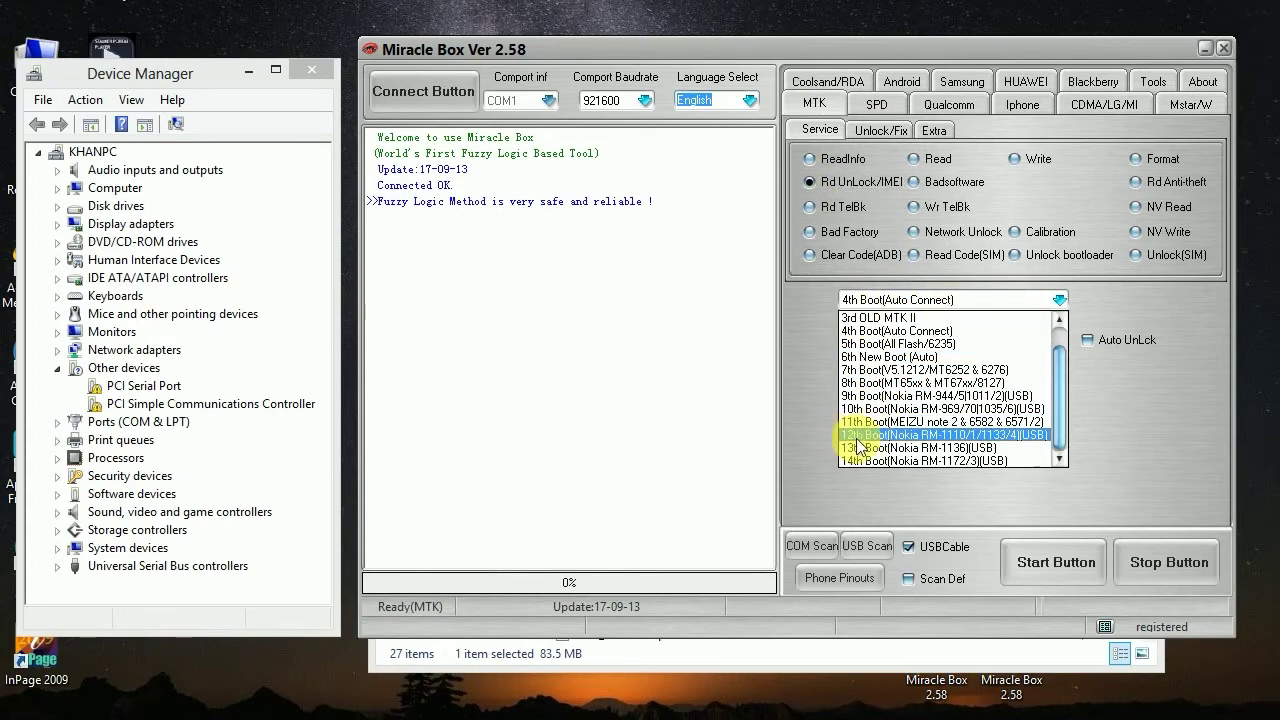
pyautogui.click(862, 435)
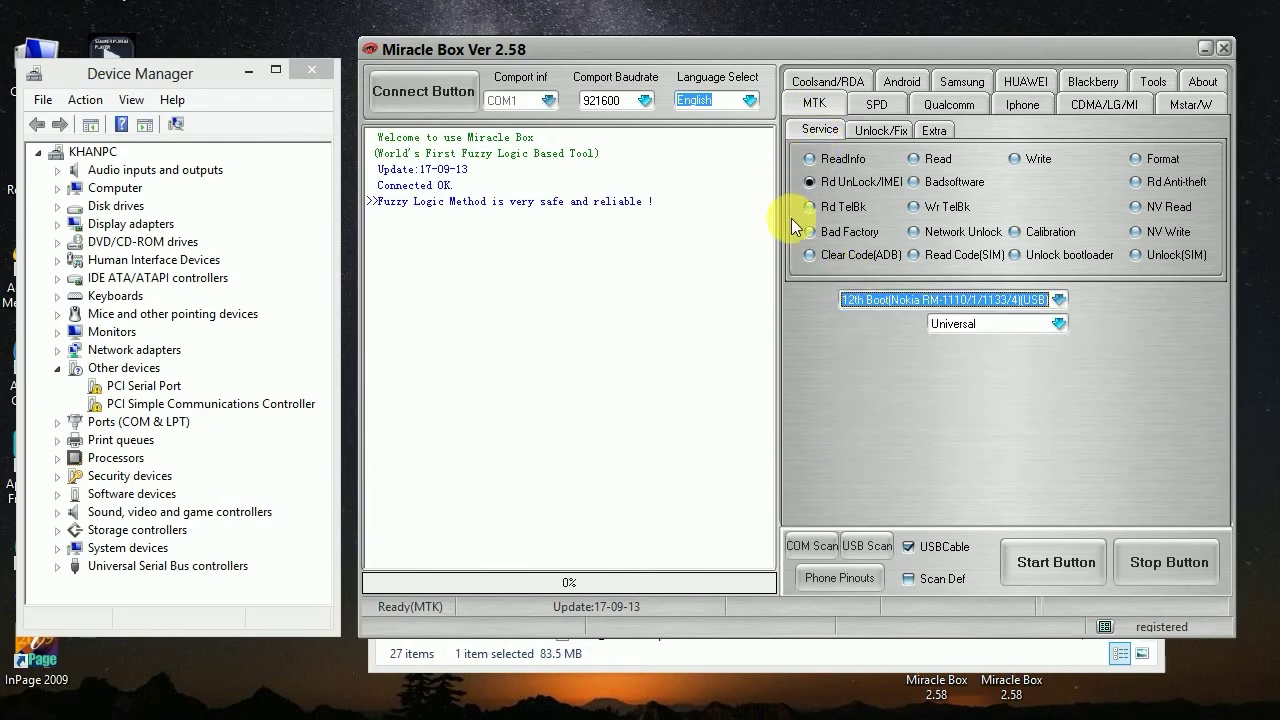
pyautogui.click(1053, 564)
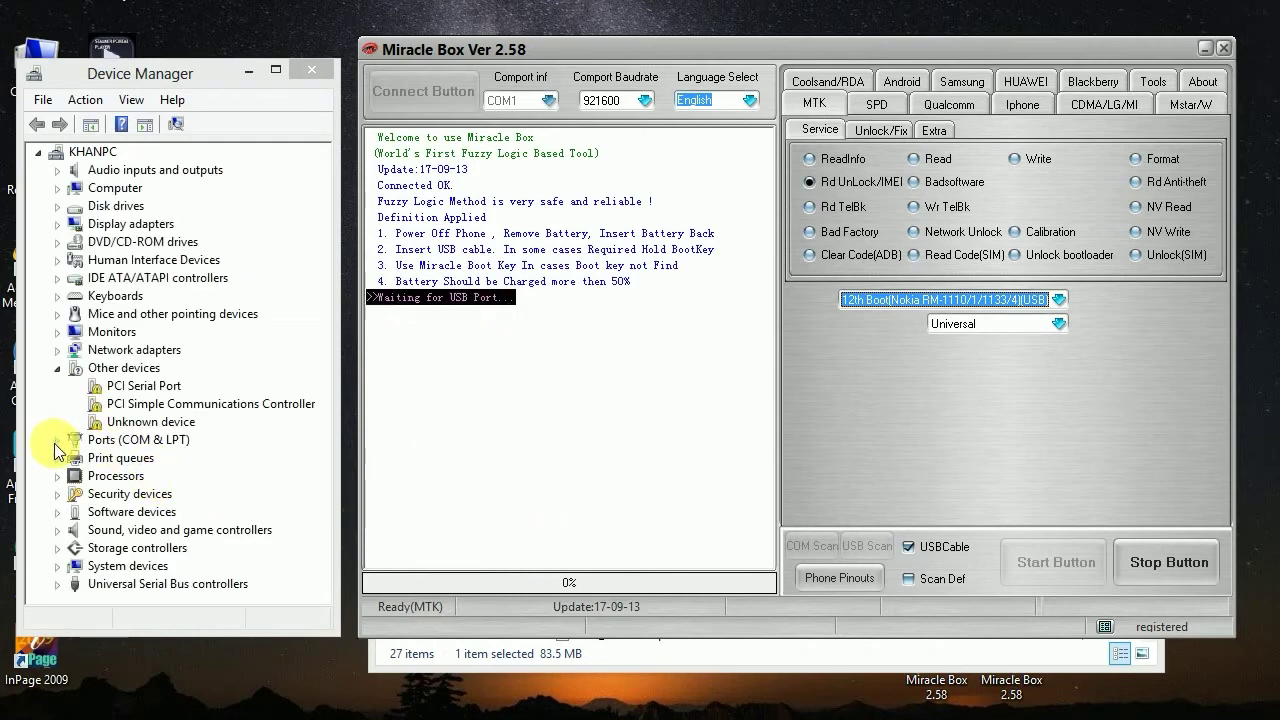
pyautogui.click(57, 440)
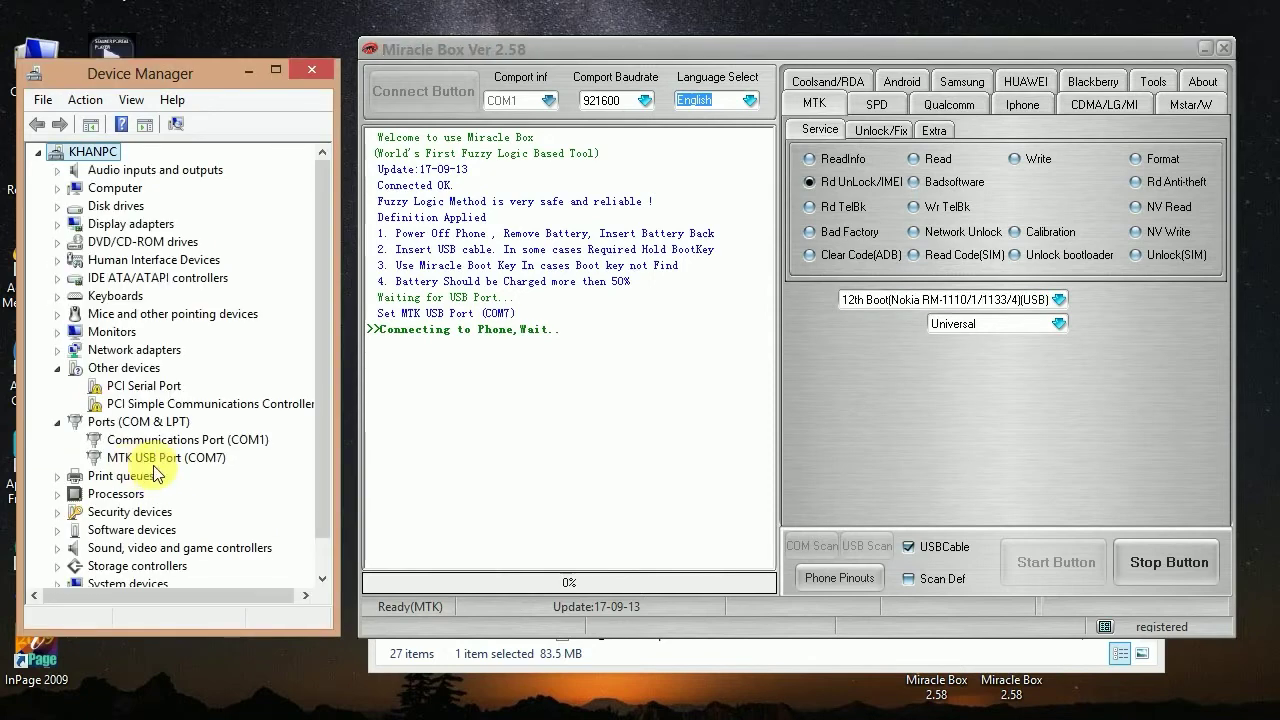
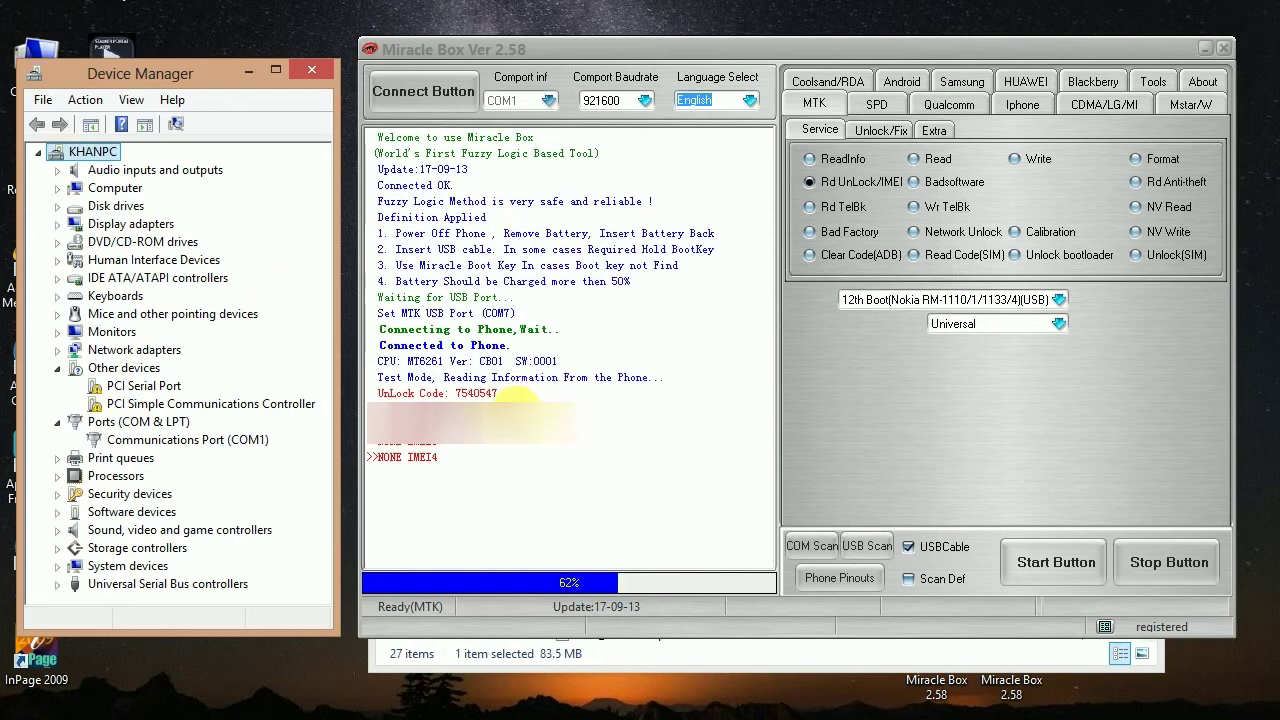
# Highlight the phone's unlock code in the operation log to read it
pyautogui.doubleClick(476, 393)
pyautogui.doubleClick(476, 393)
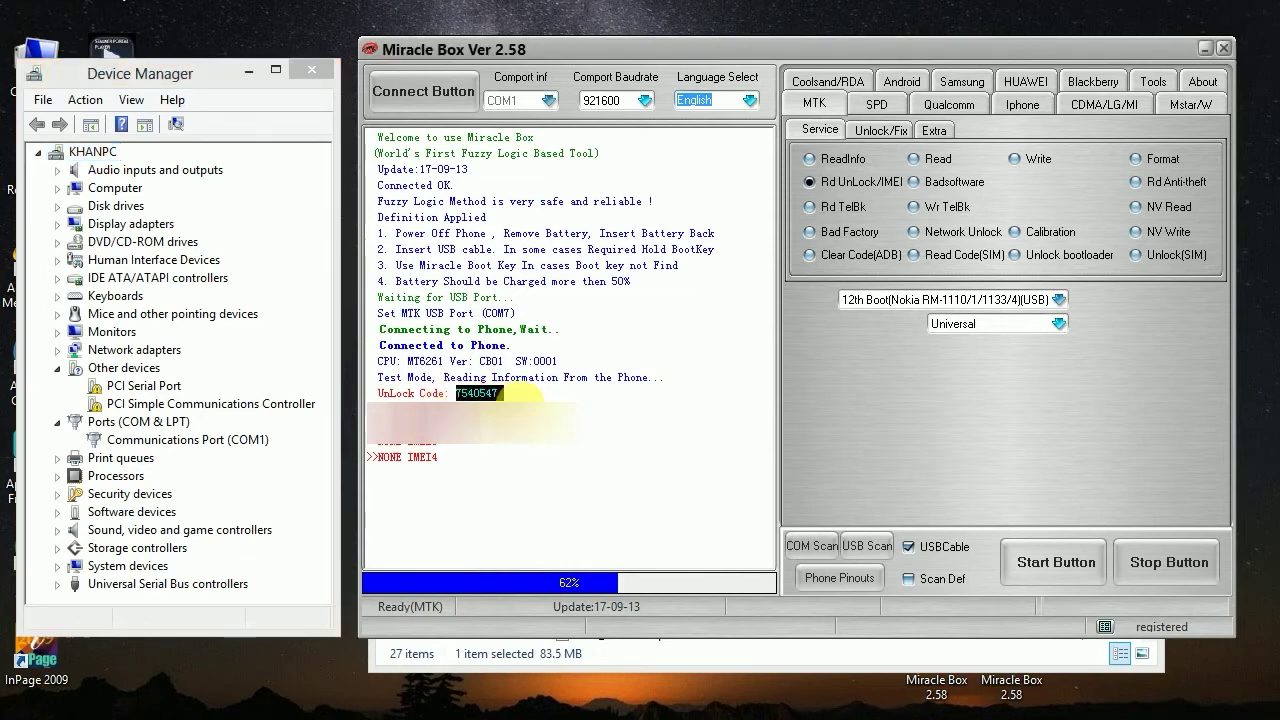
pyautogui.click(590, 395)
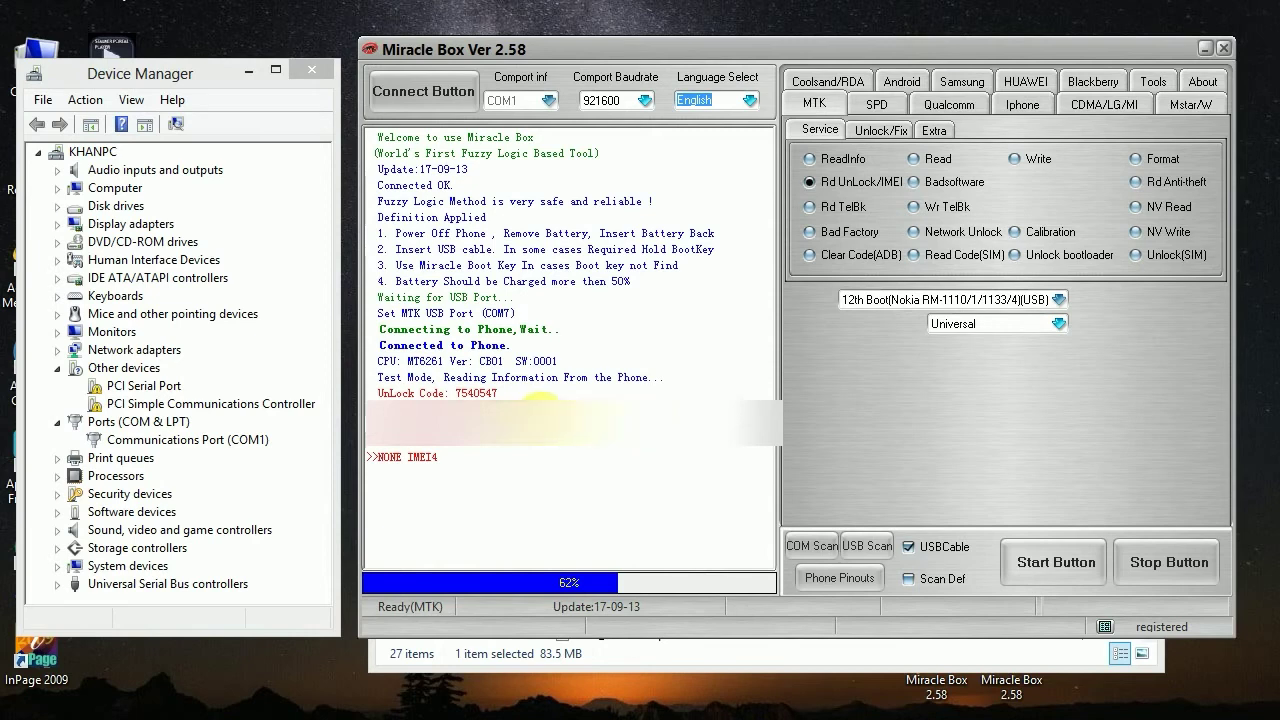
pyautogui.moveTo(510, 393); pyautogui.dragTo(462, 393)
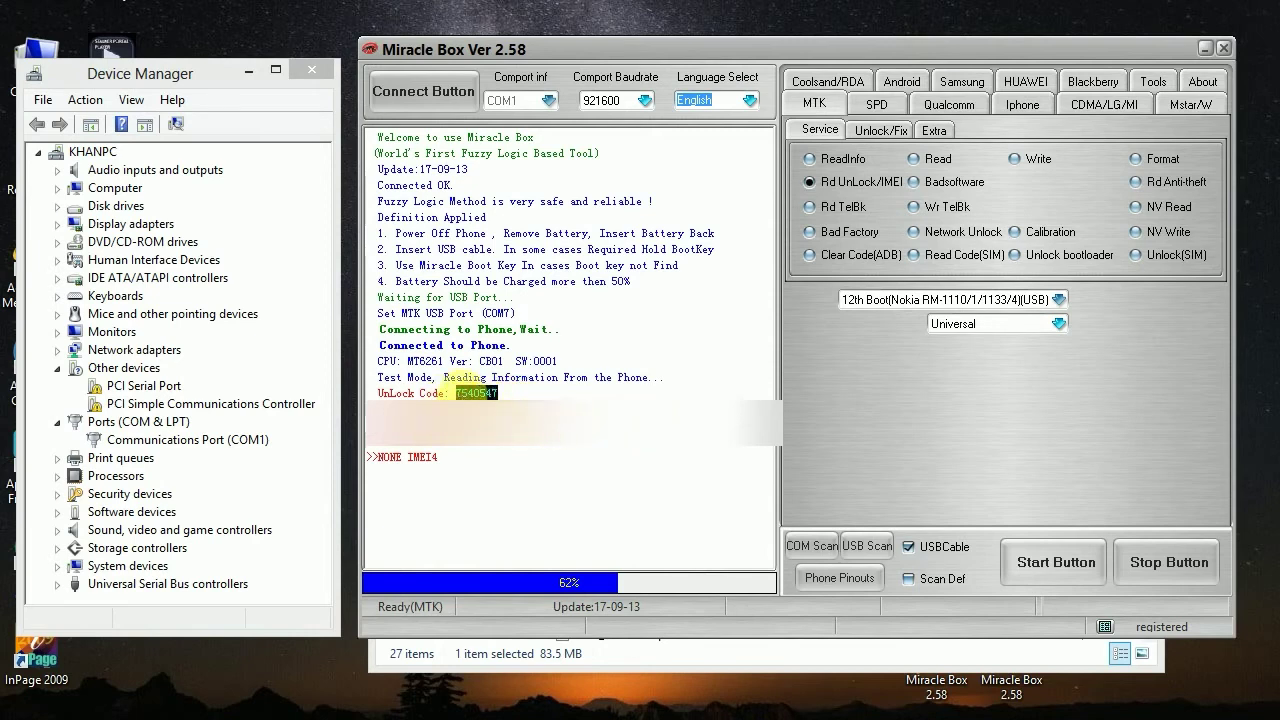
pyautogui.click(588, 497)
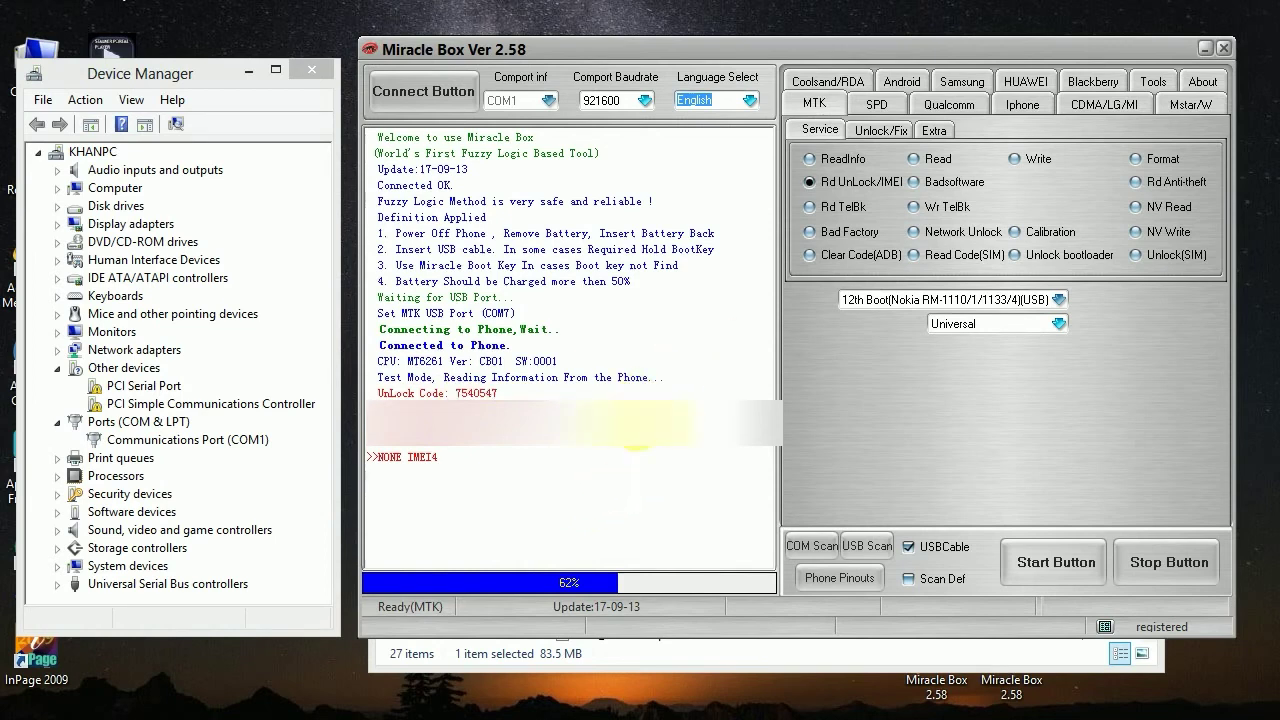
# Exit Miracle Box, close the folder and Device Manager windows, and refresh the desktop
pyautogui.click(1223, 47)
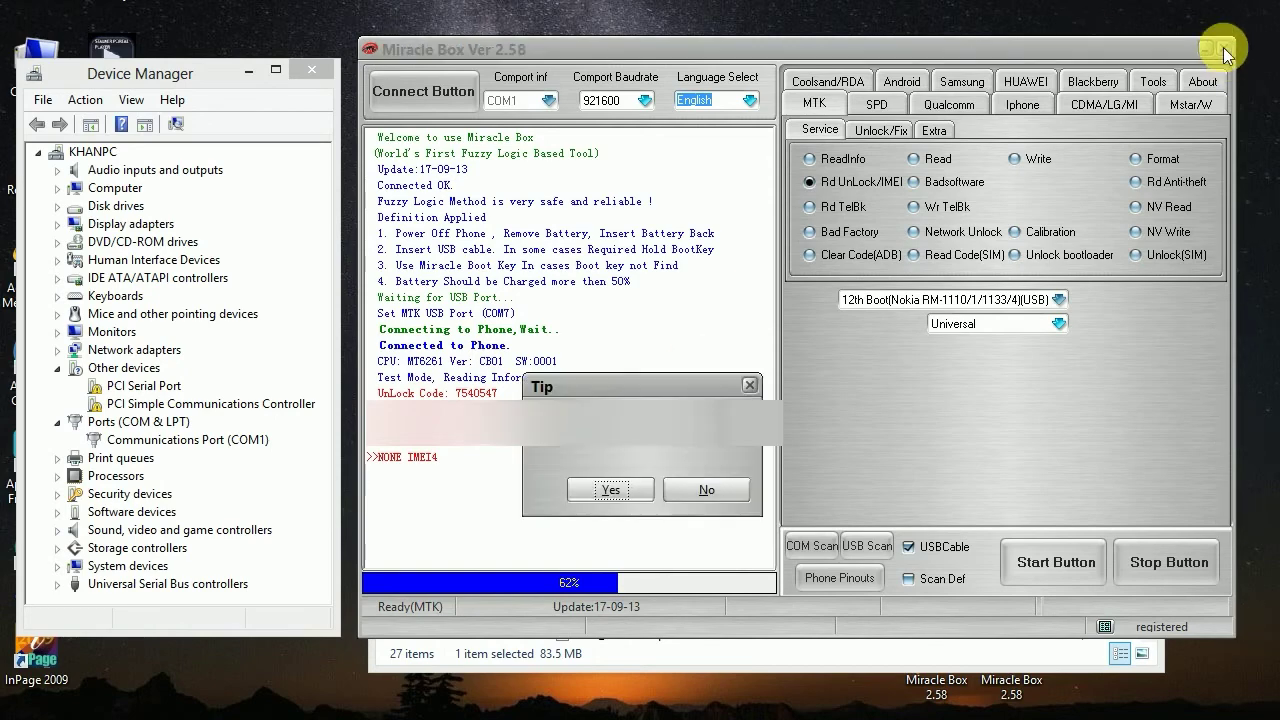
pyautogui.click(590, 489)
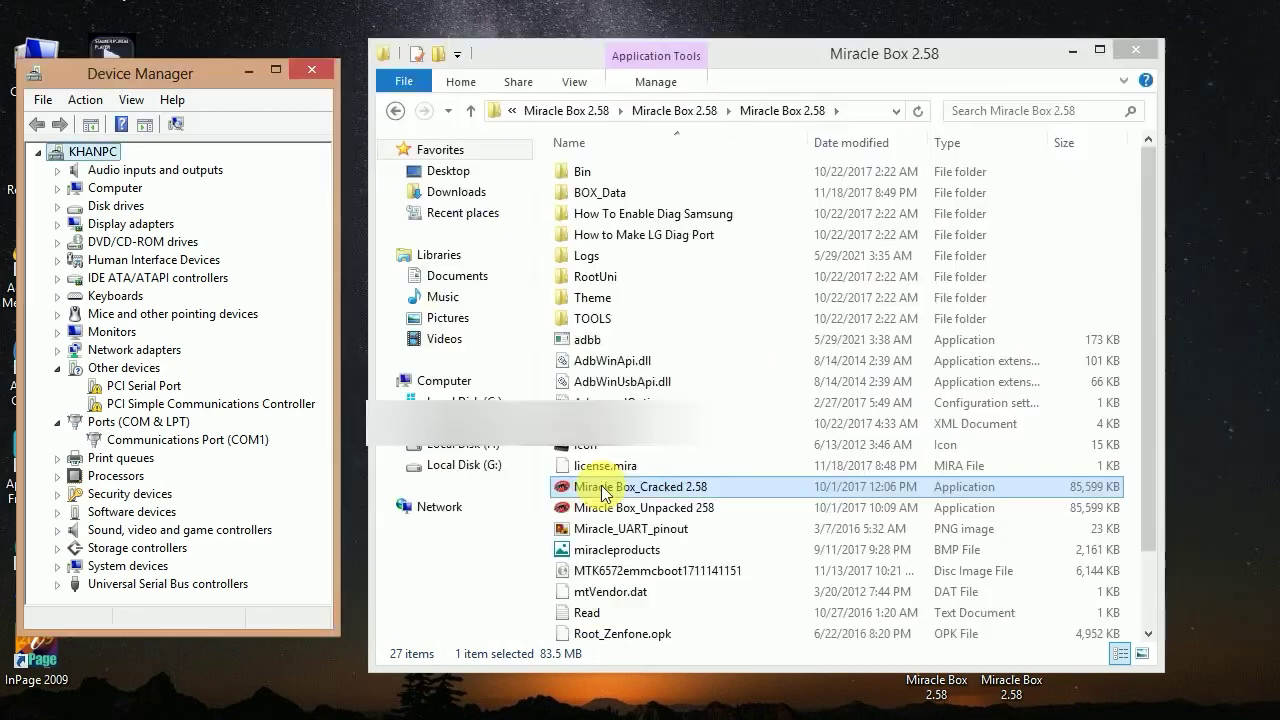
pyautogui.click(1138, 52)
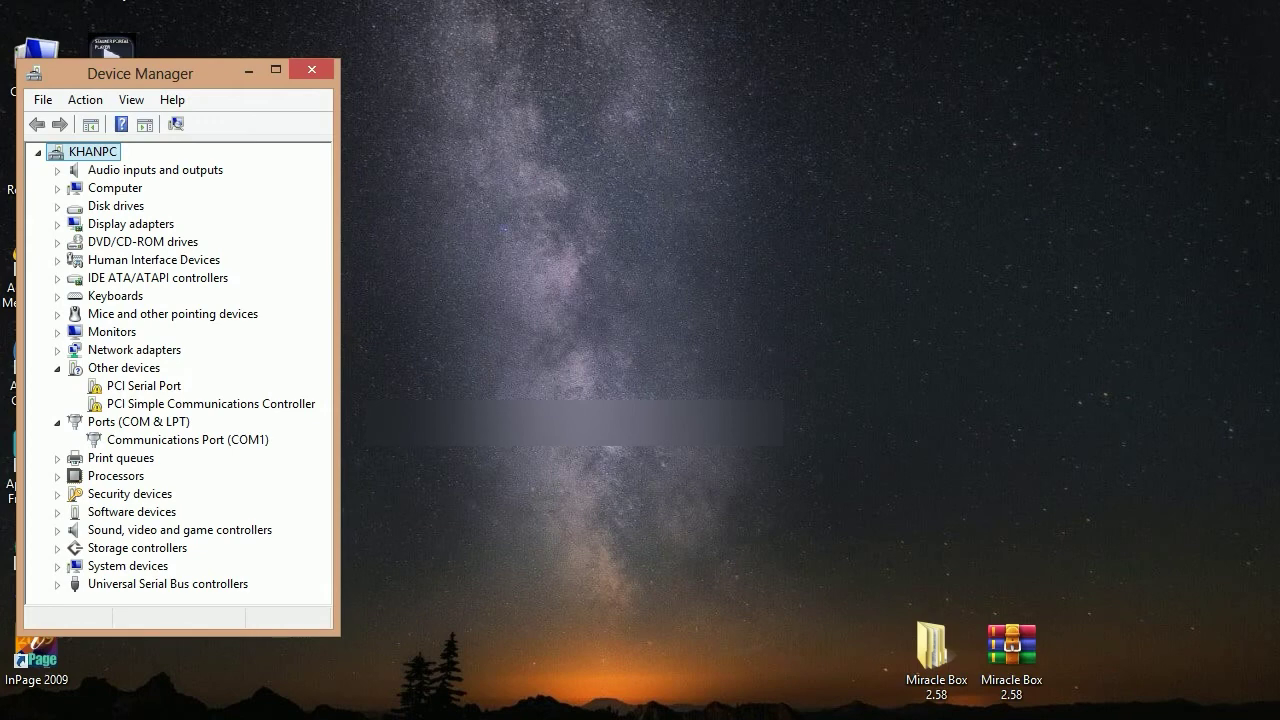
pyautogui.click(312, 76)
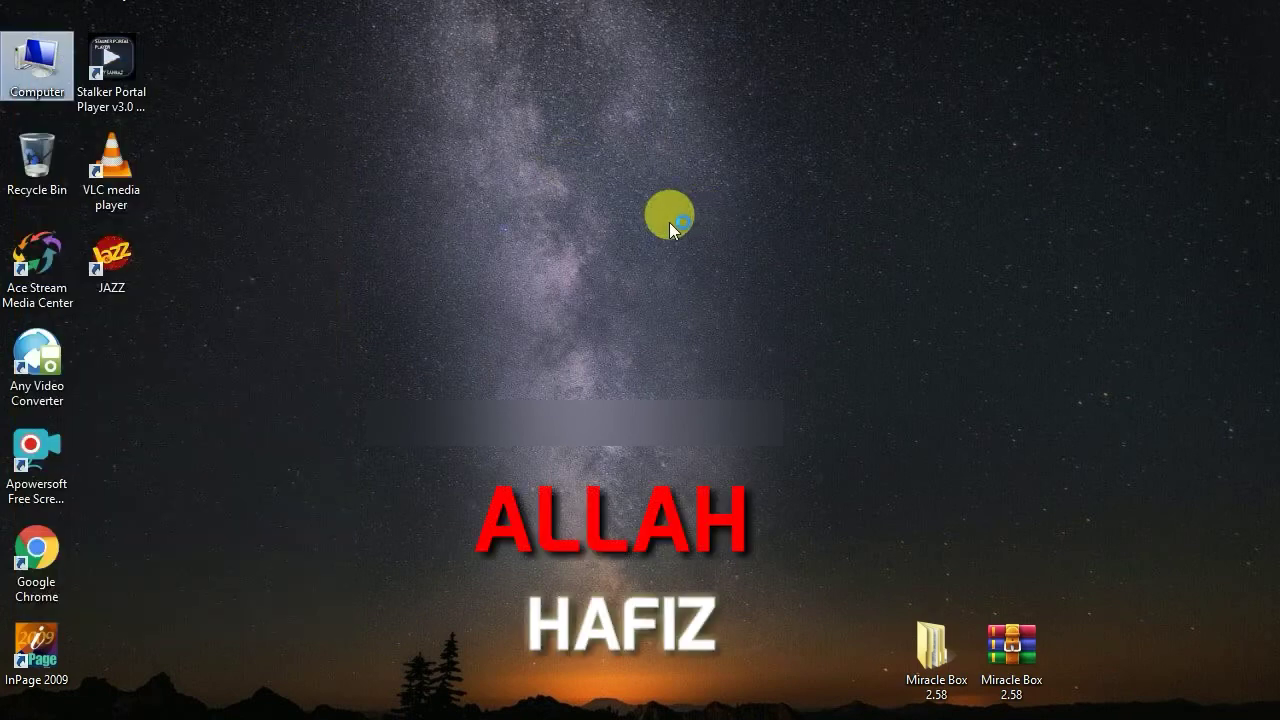
pyautogui.rightClick(669, 222)
pyautogui.click(721, 281)
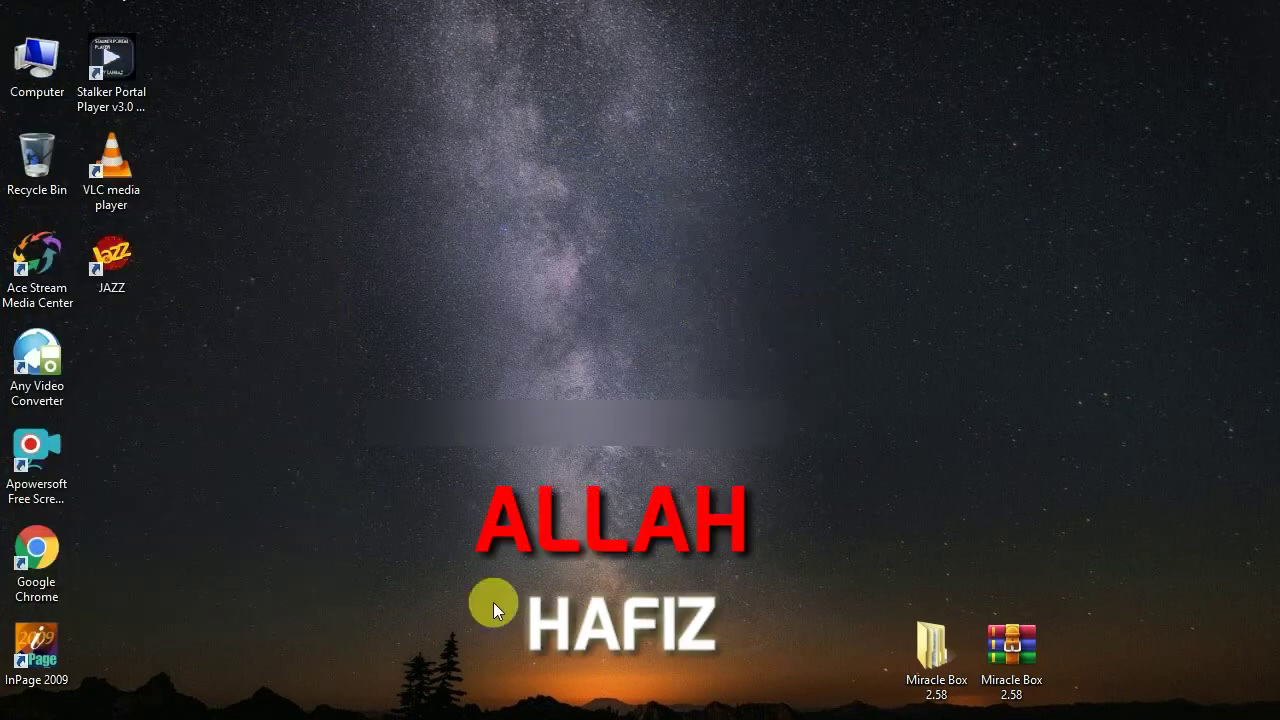